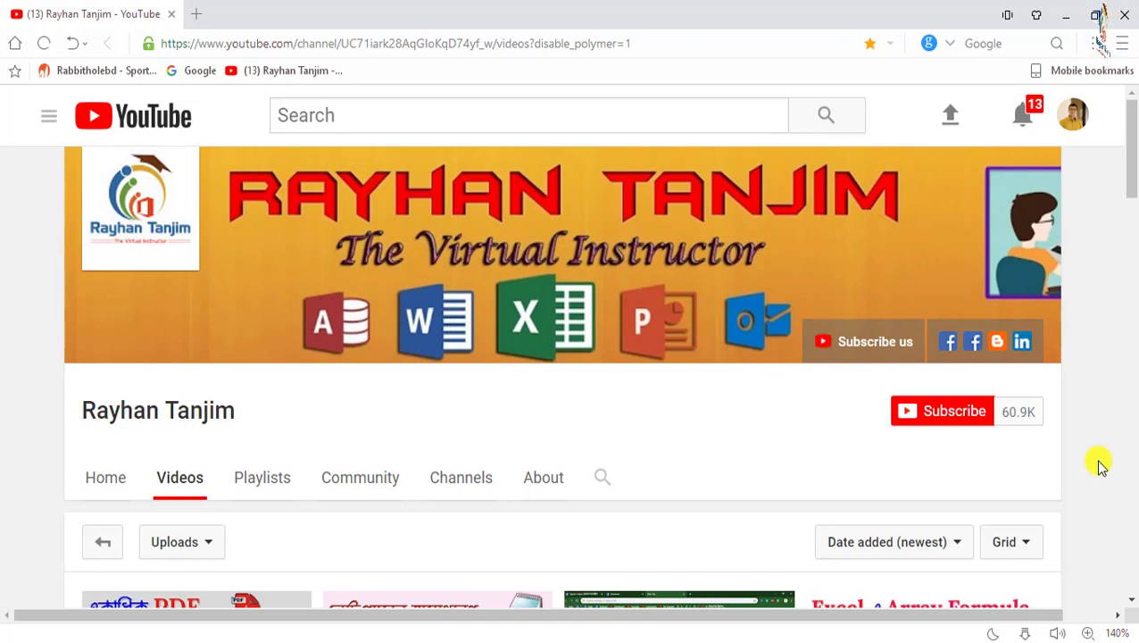
Step: Scroll down through the YouTube channel's uploaded videos
scroll(582, 447, down, 2)
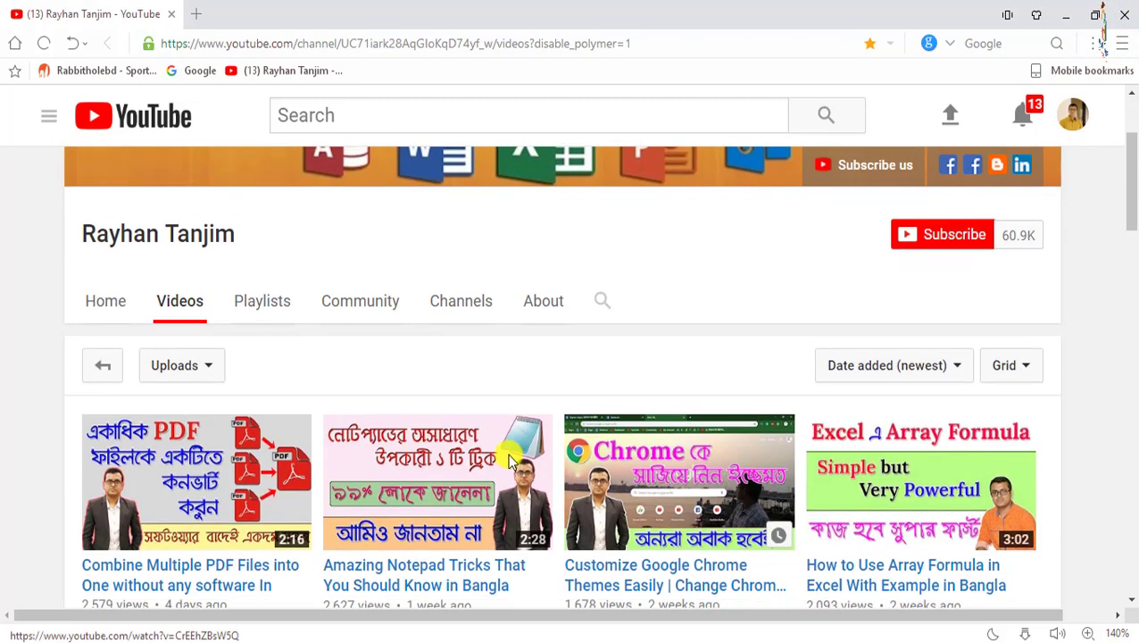
scroll(461, 495, down, 1)
scroll(462, 495, down, 1)
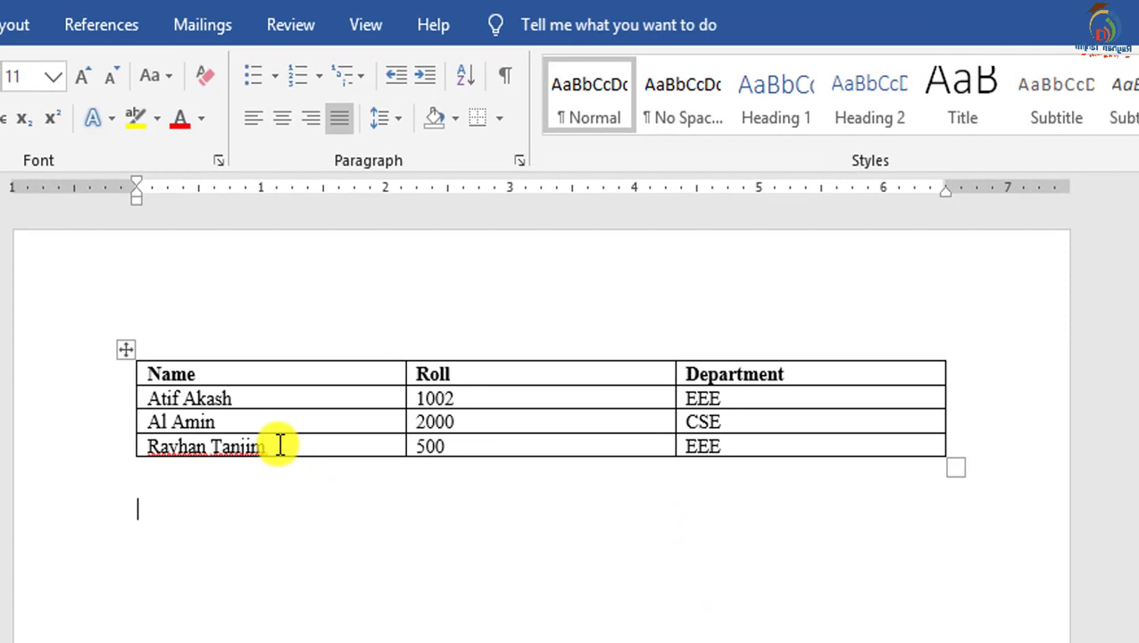
mouse_move(279, 445)
mouse_down()
mouse_move(183, 448)
mouse_move(714, 445)
mouse_up()
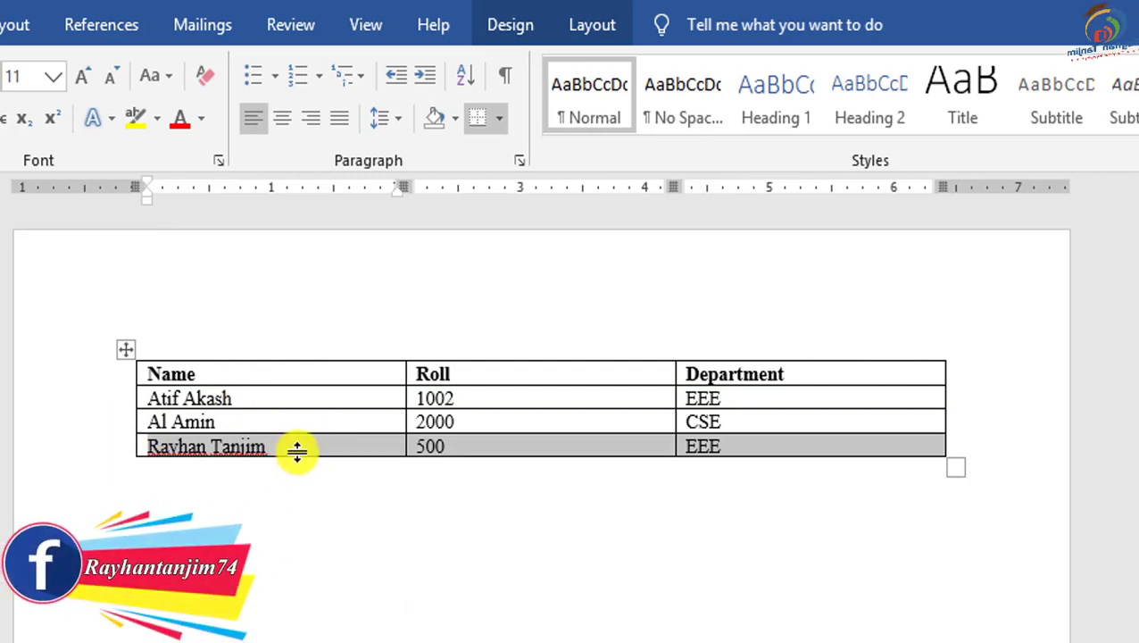
click(155, 421)
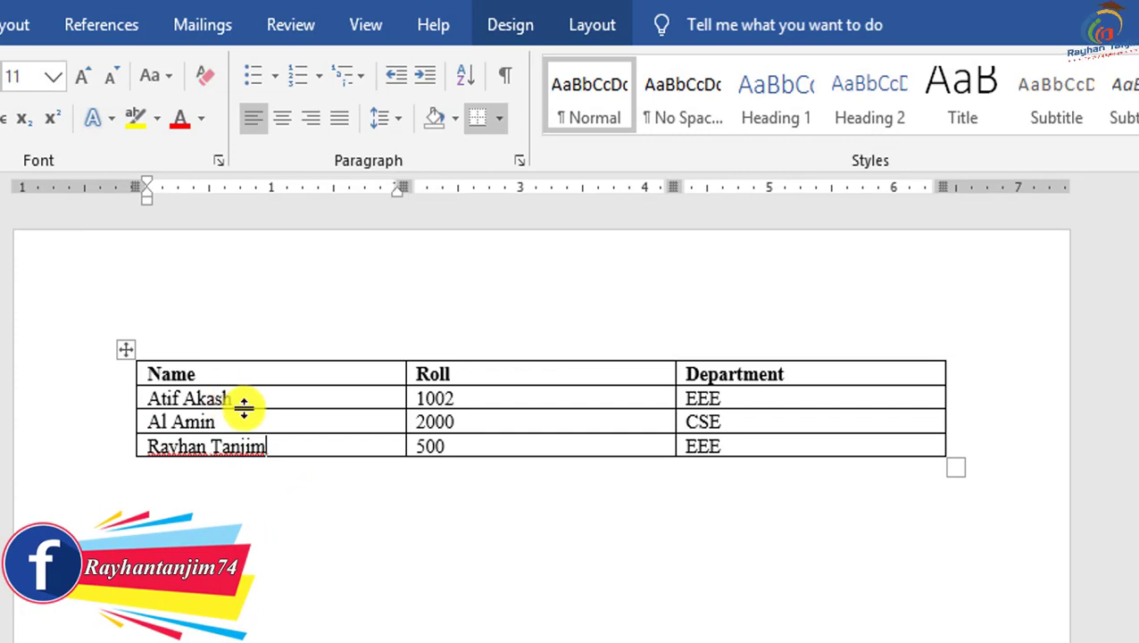
click(217, 422)
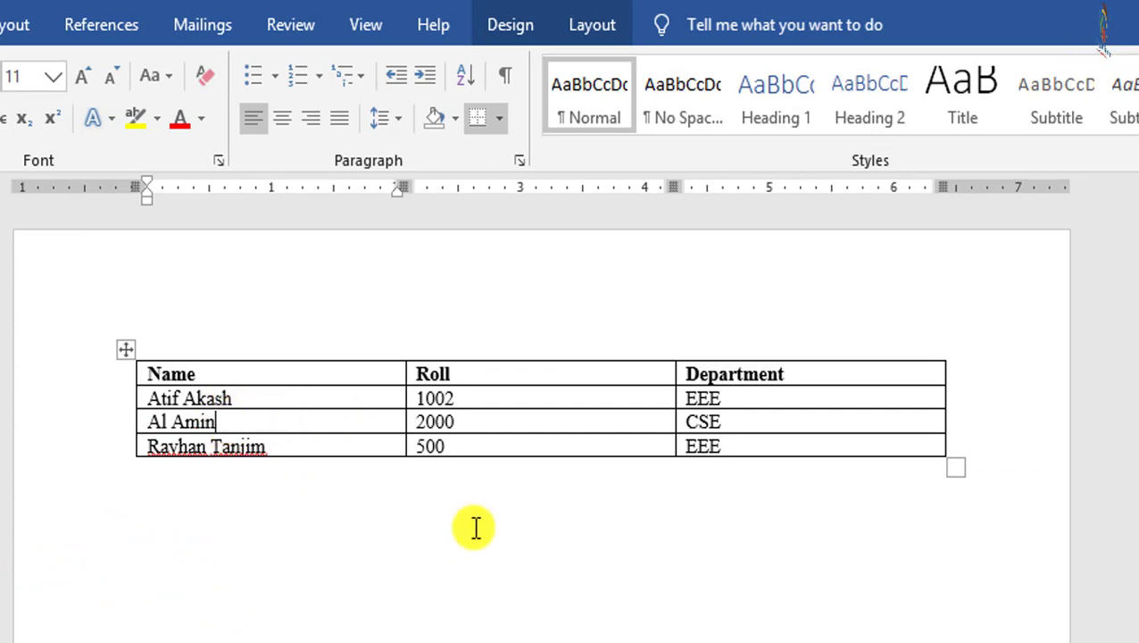
key(alt+shift+Down)
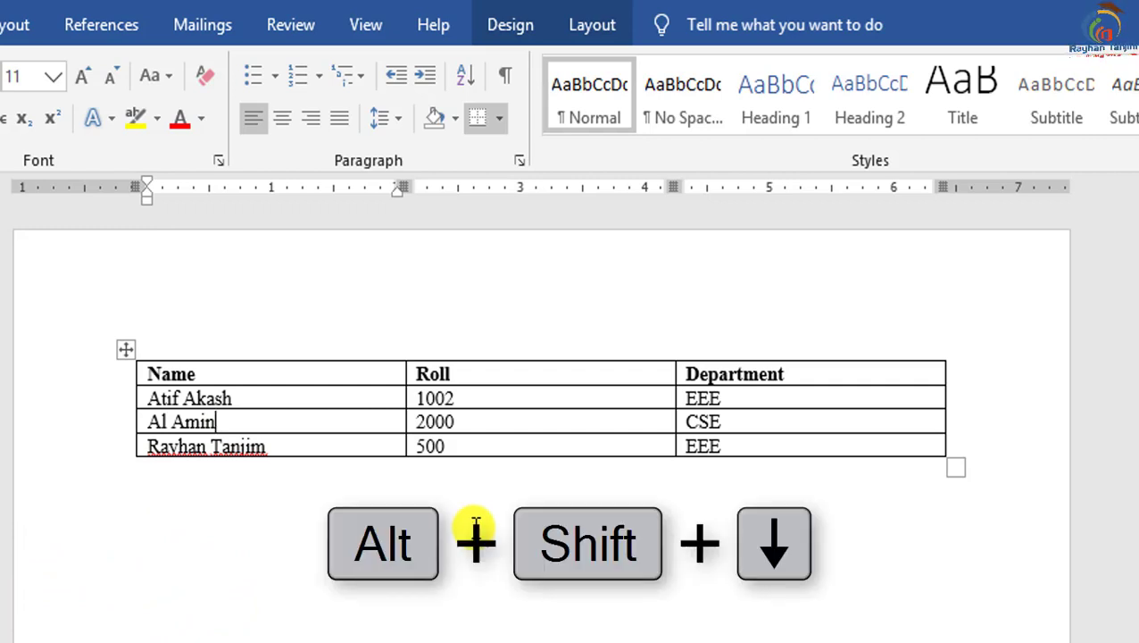
key(alt+shift+Down)
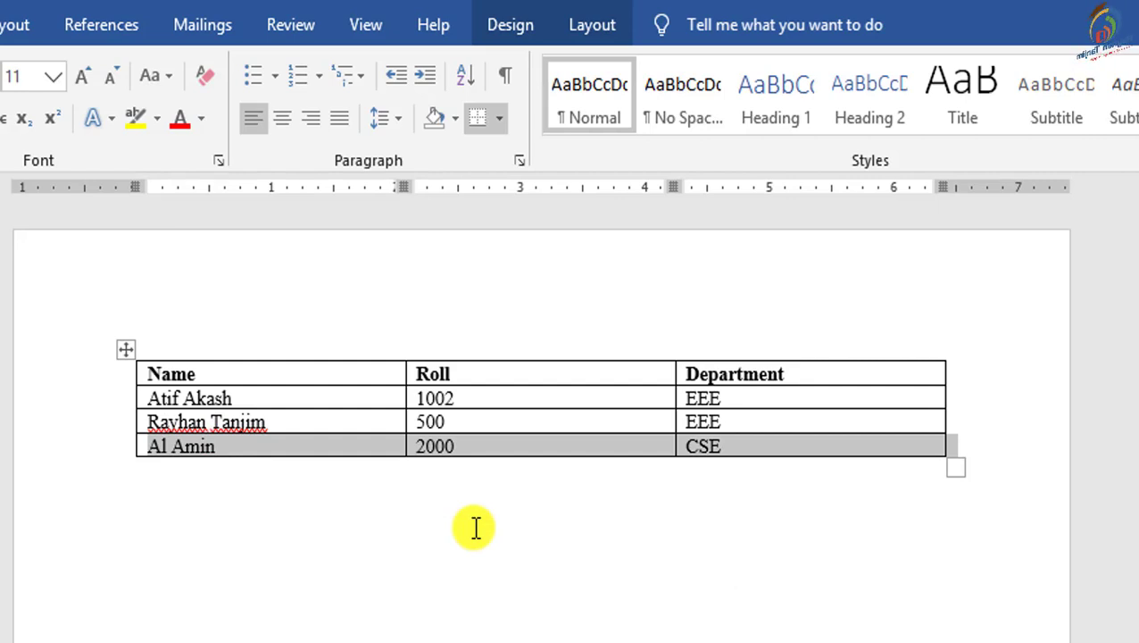
key(alt+shift+Up)
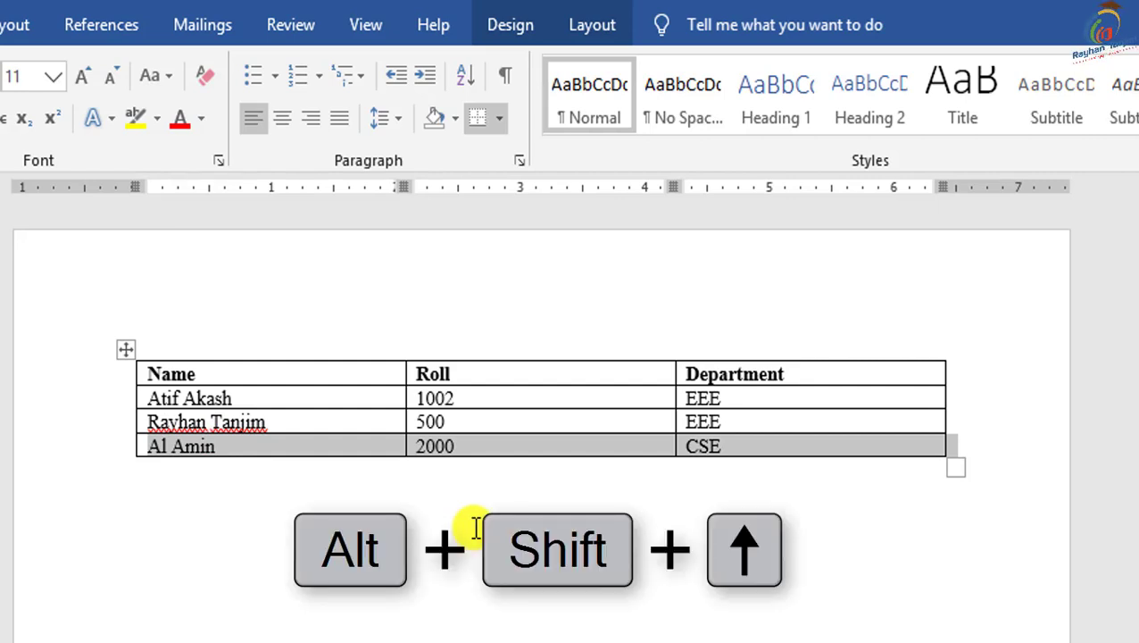
key(alt+shift+Up)
key(alt+shift+Up)
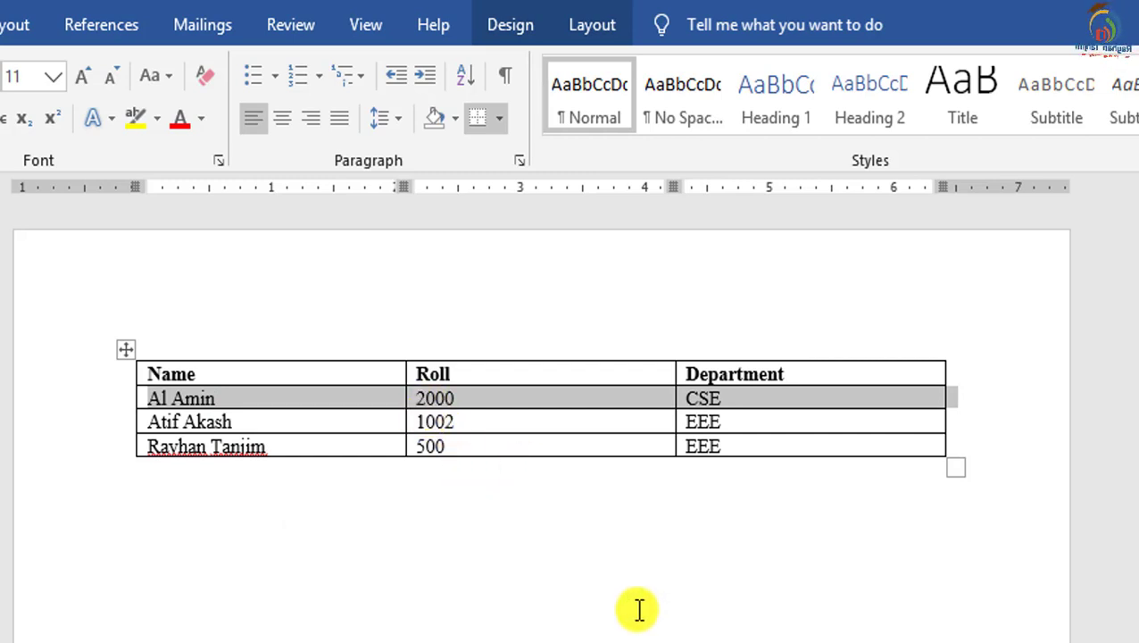
key(alt+shift+Down)
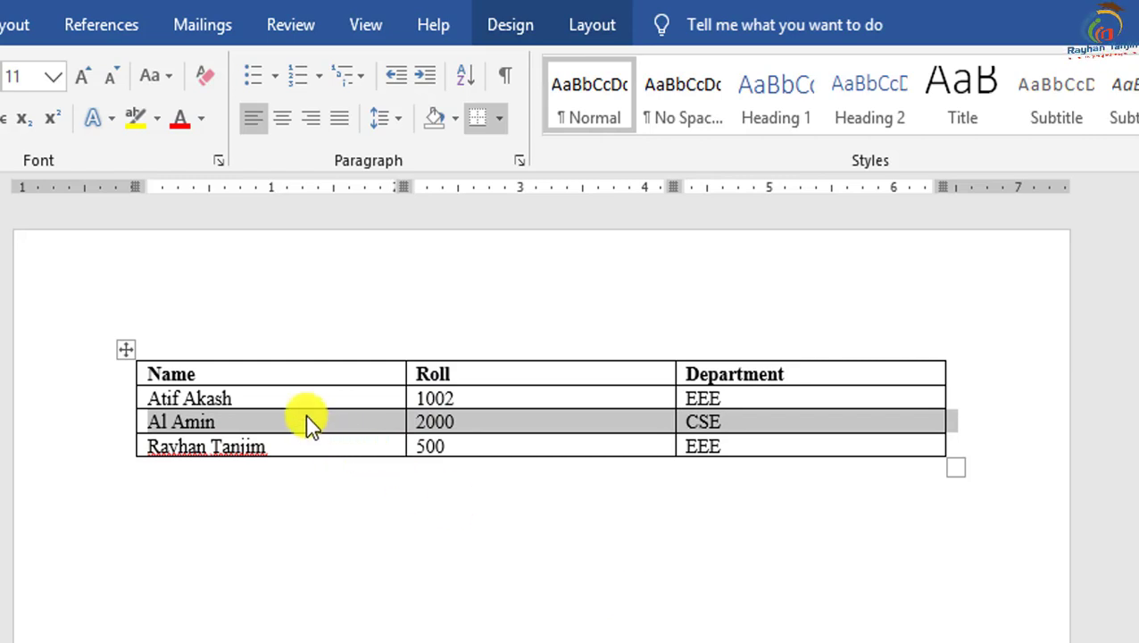
click(305, 422)
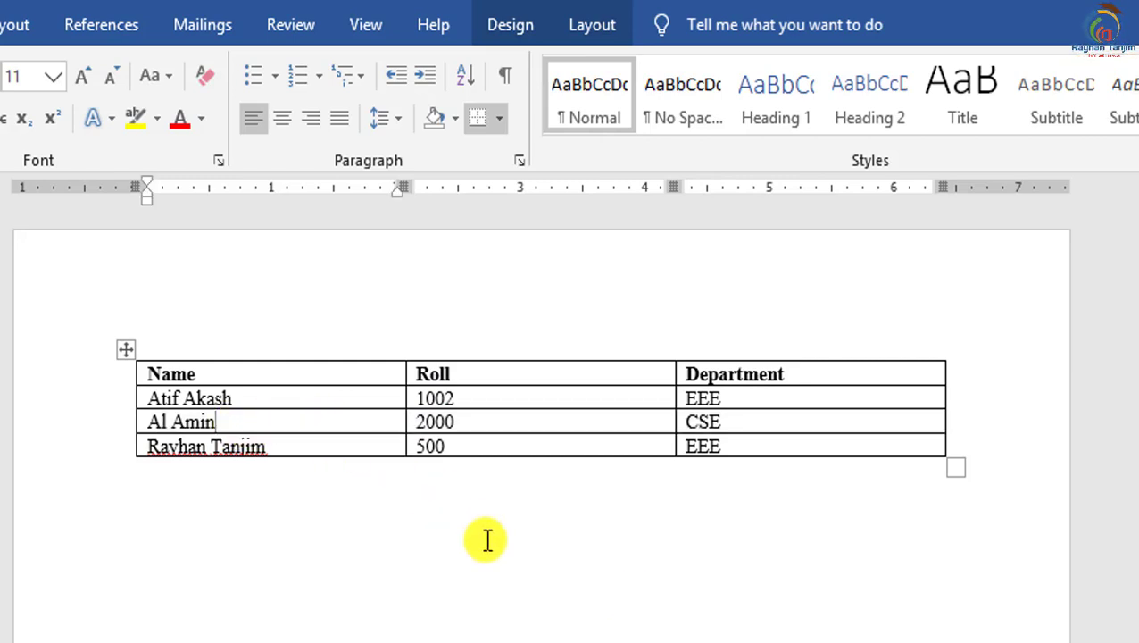
click(502, 575)
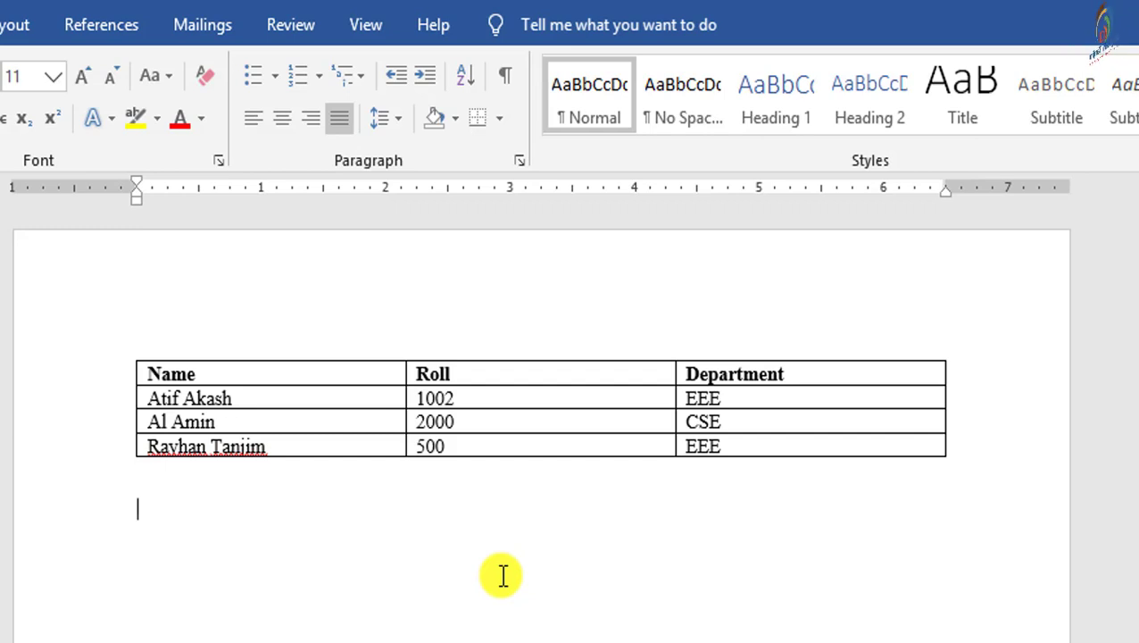
Step: Generate three sample paragraphs below the table with =rand(3,3)
text(=rand)
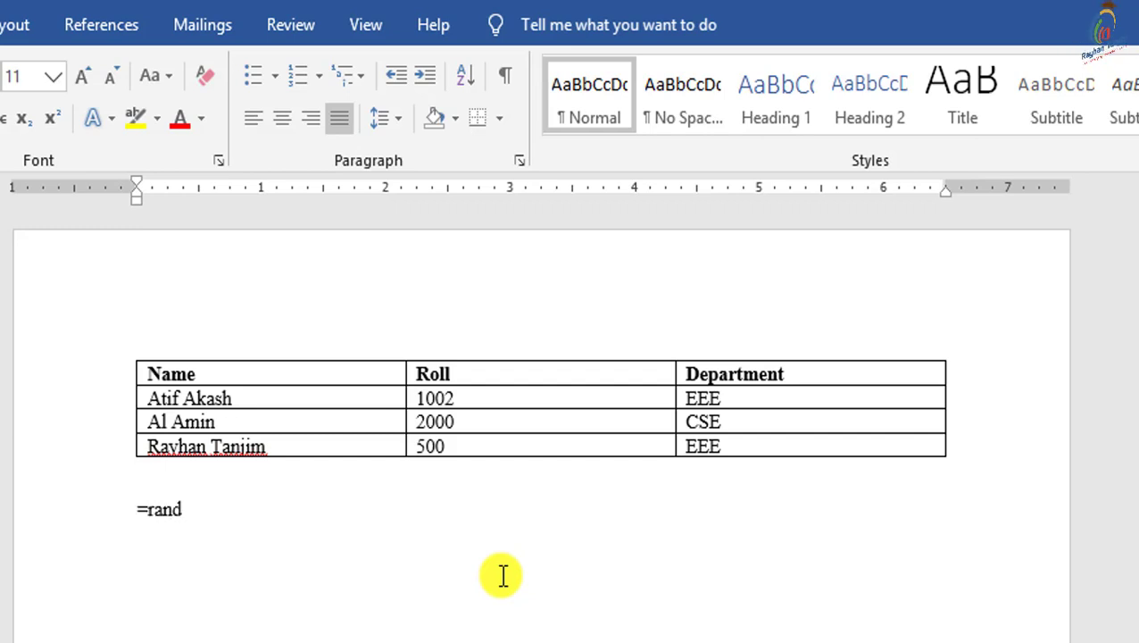
text(()
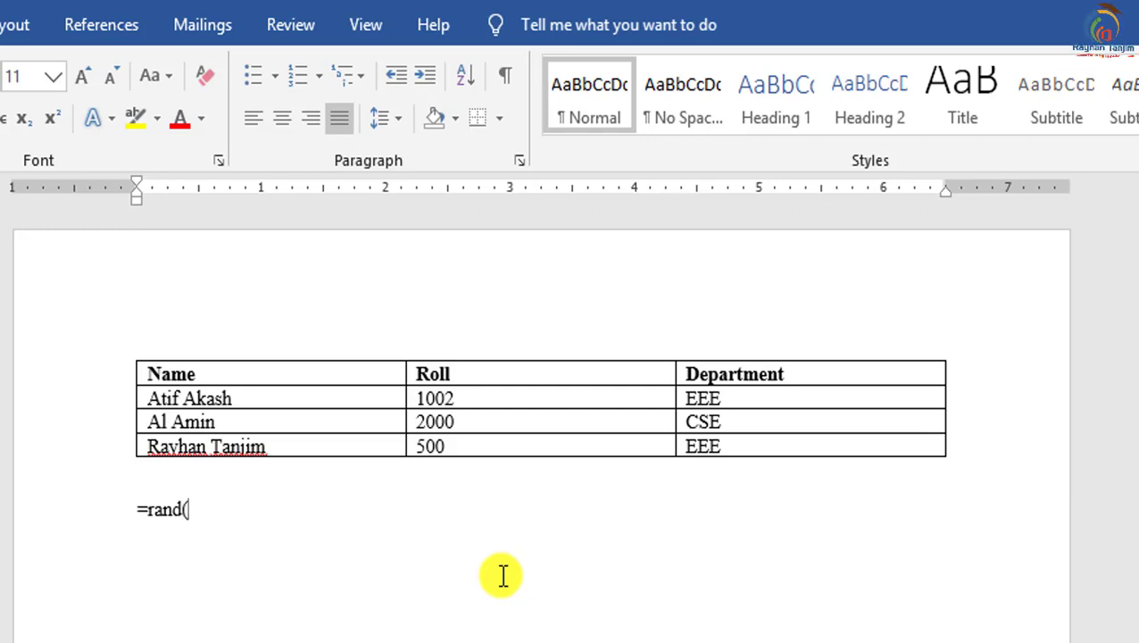
text(3,)
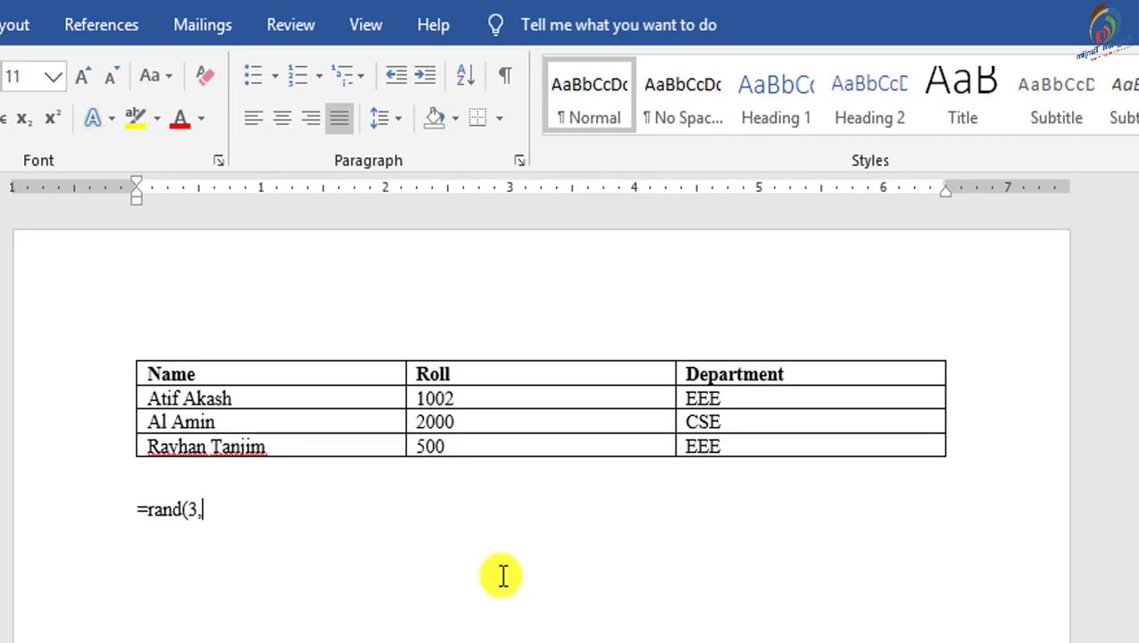
text(3))
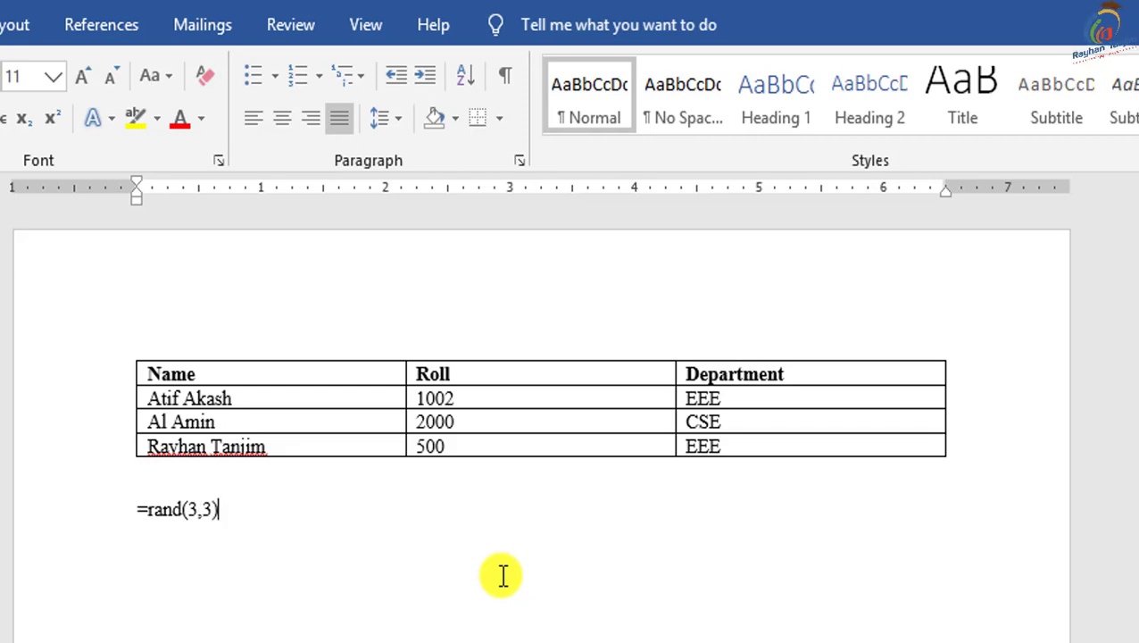
key(Return)
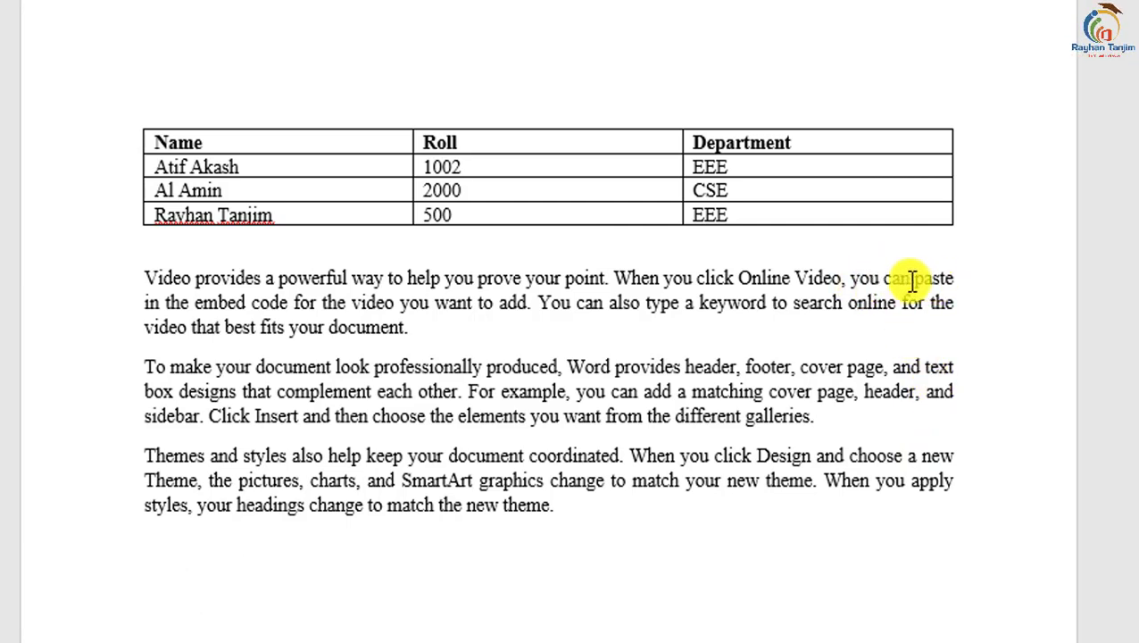
Step: Delete the extra spaces before 'you' in the first paragraph
drag(850, 283, 906, 281)
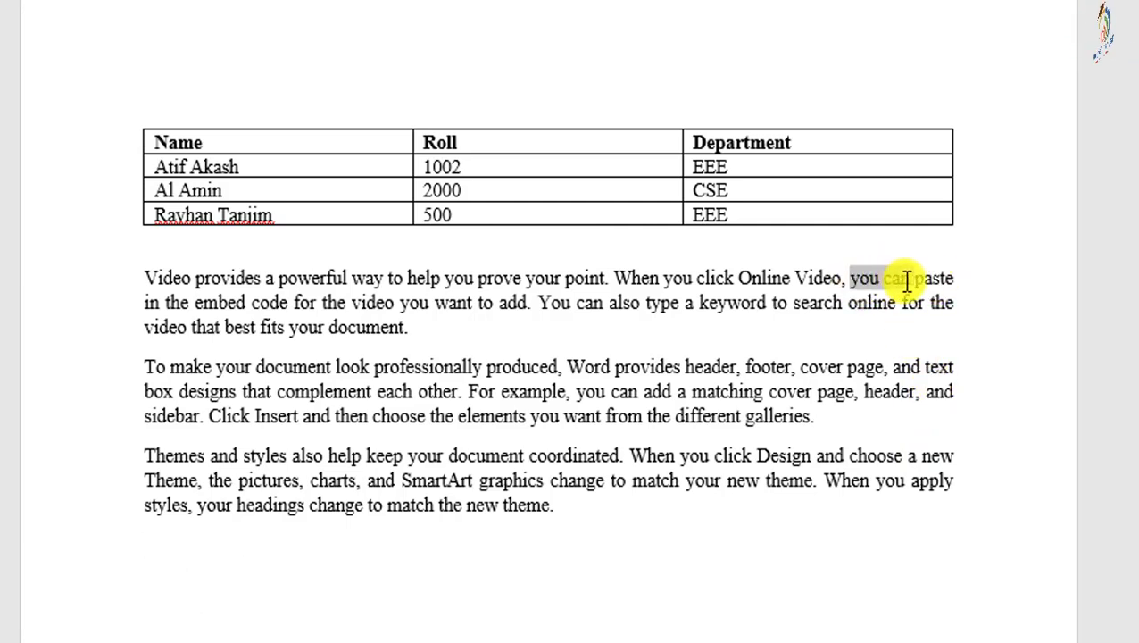
click(882, 284)
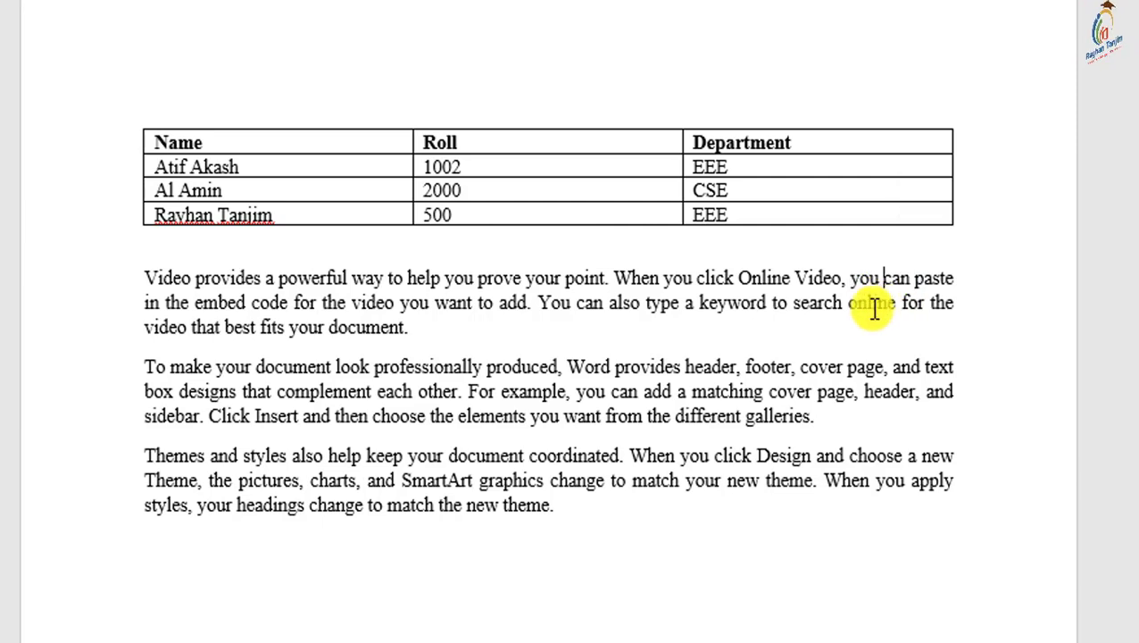
click(851, 279)
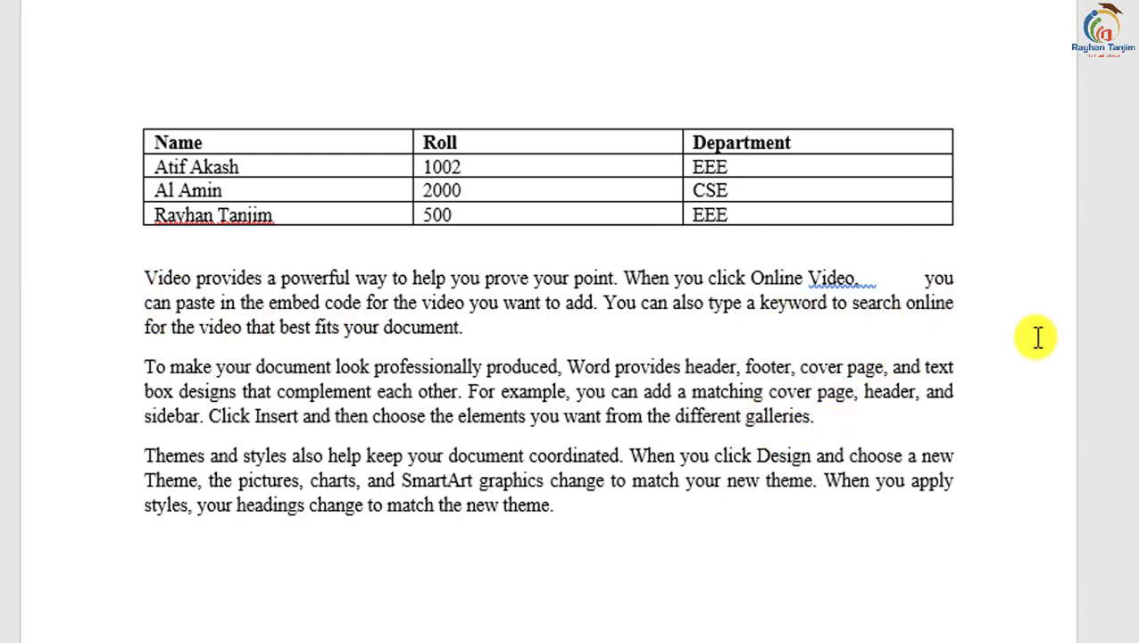
key(BackSpace)
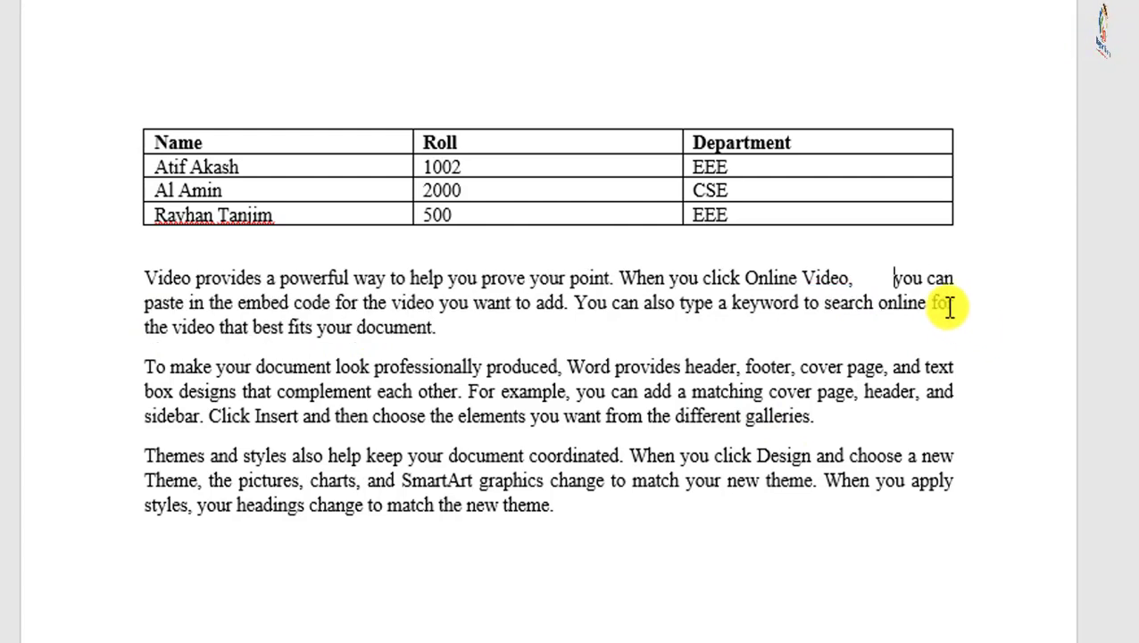
key(BackSpace)
key(BackSpace)
key(BackSpace)
key(BackSpace)
key(BackSpace)
key(BackSpace)
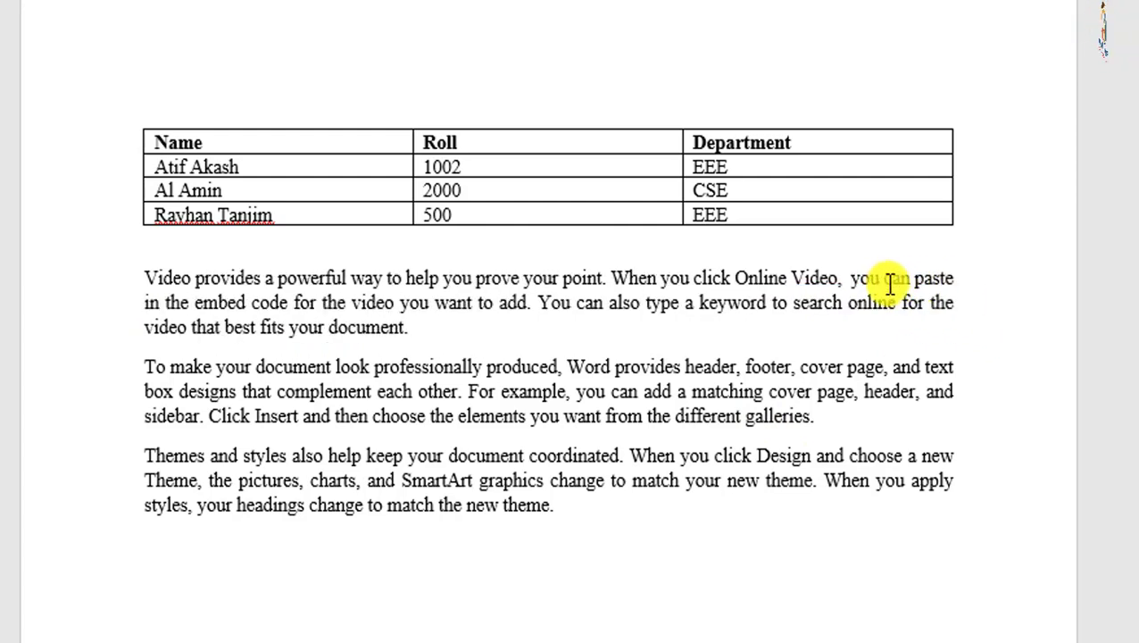
key(BackSpace)
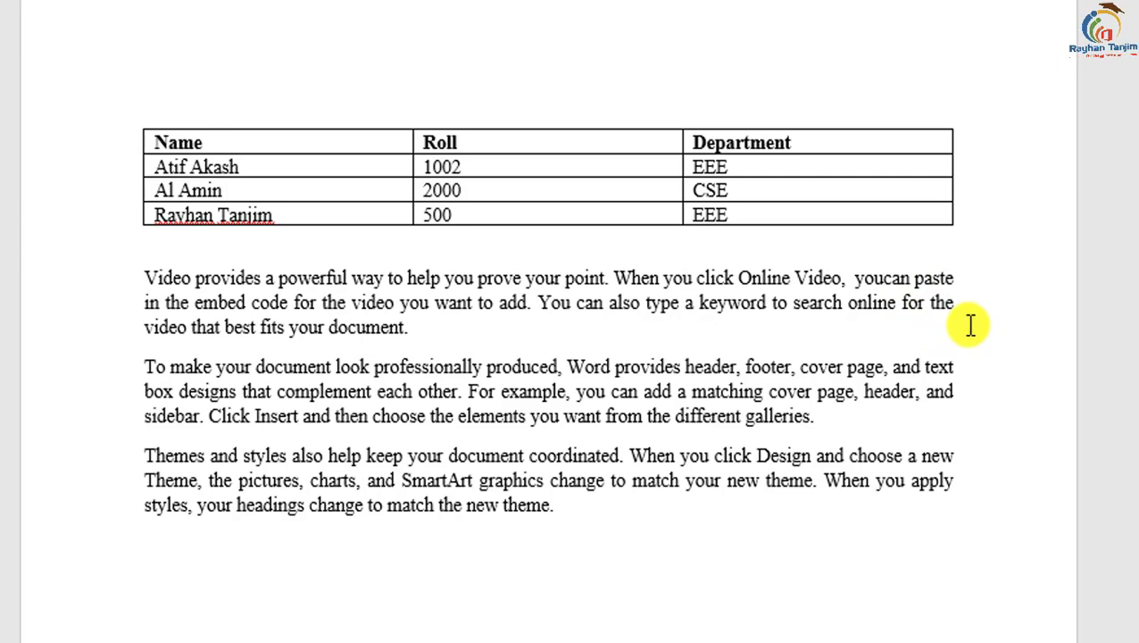
Step: Join 'you can' with a non-breaking space so both words wrap together
key(ctrl+shift+space)
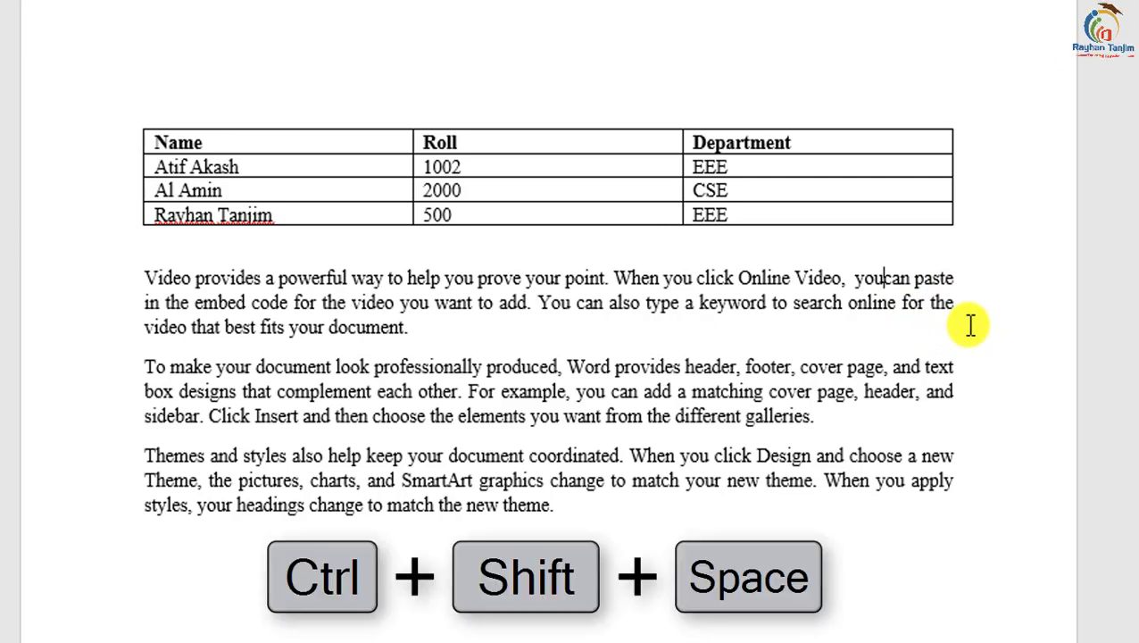
key(ctrl+shift+space)
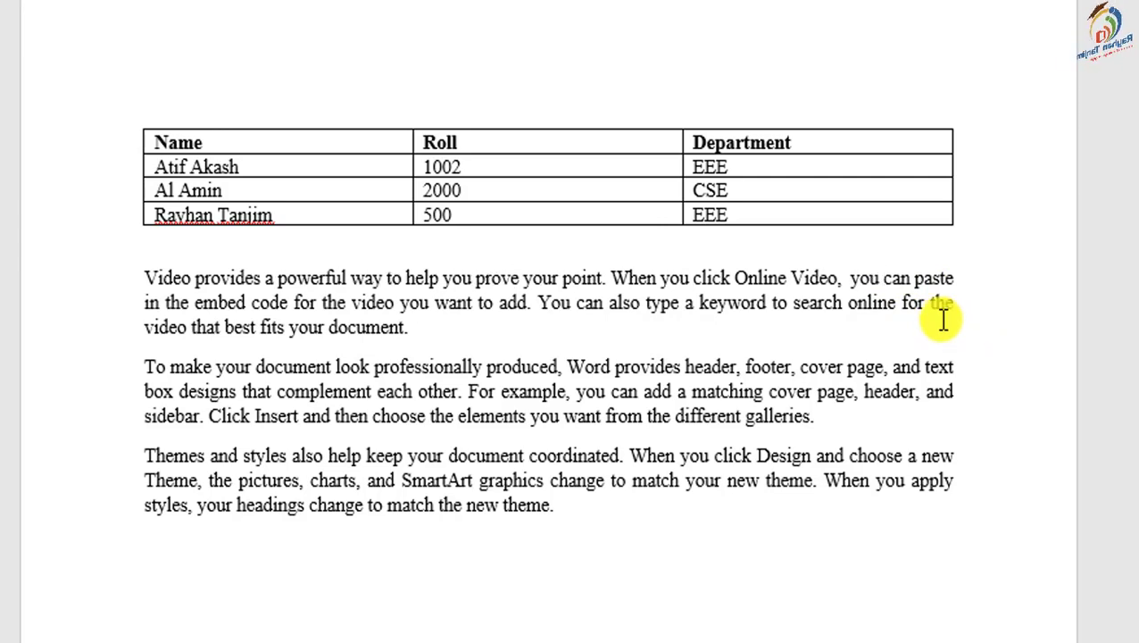
click(850, 278)
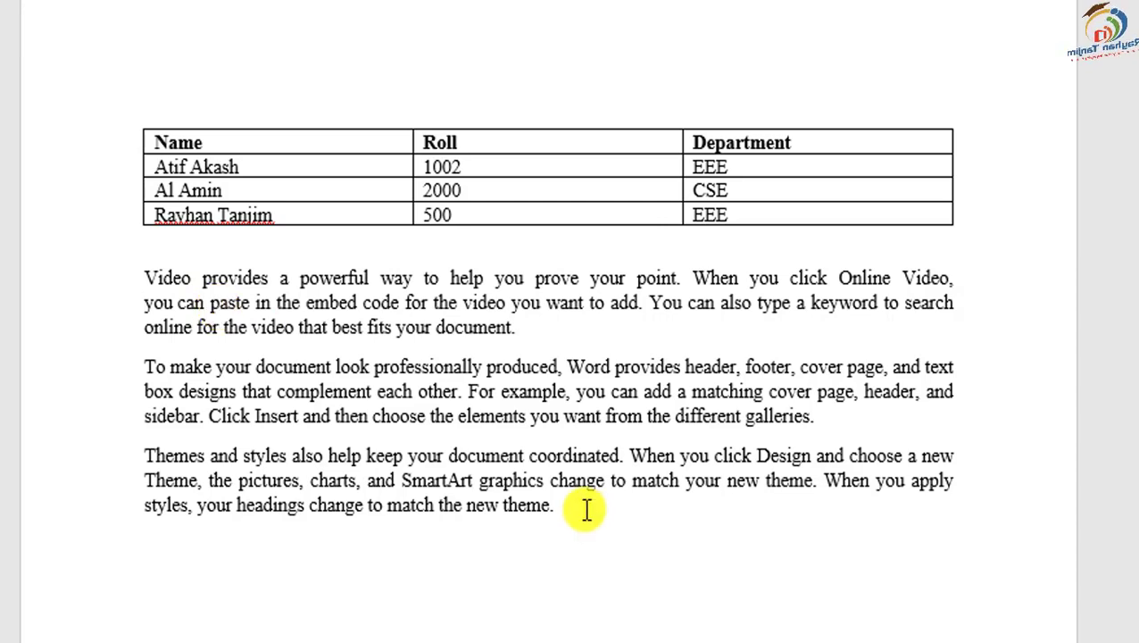
Step: Move 'match' from the last paragraph to right after 'document.' in the first paragraph
key(ctrl+End)
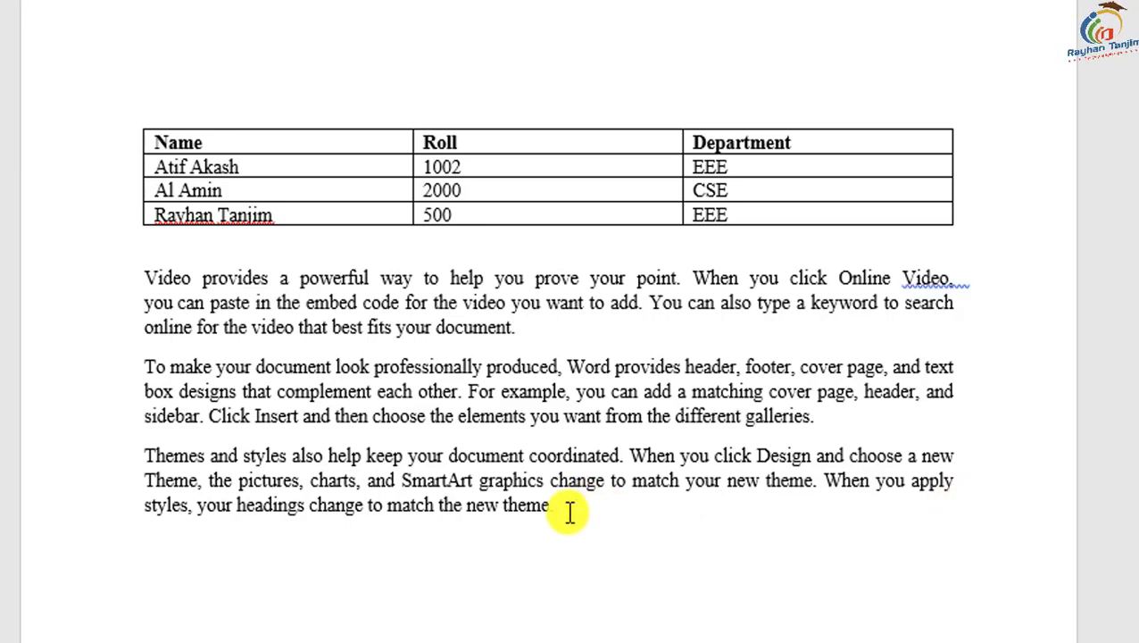
drag(434, 506, 389, 506)
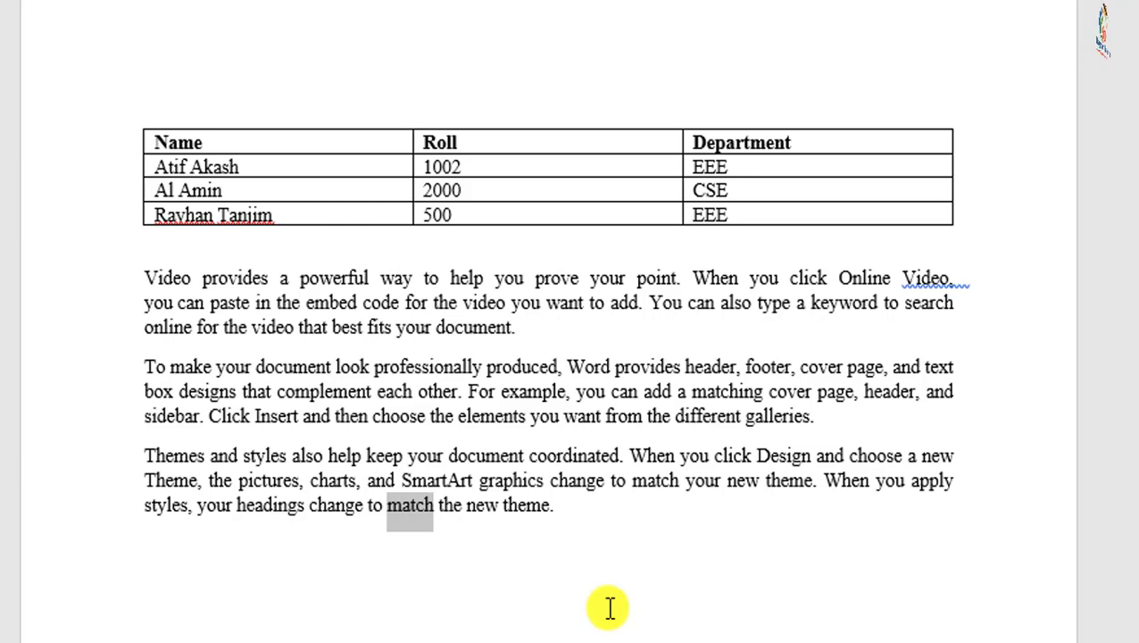
click(538, 327)
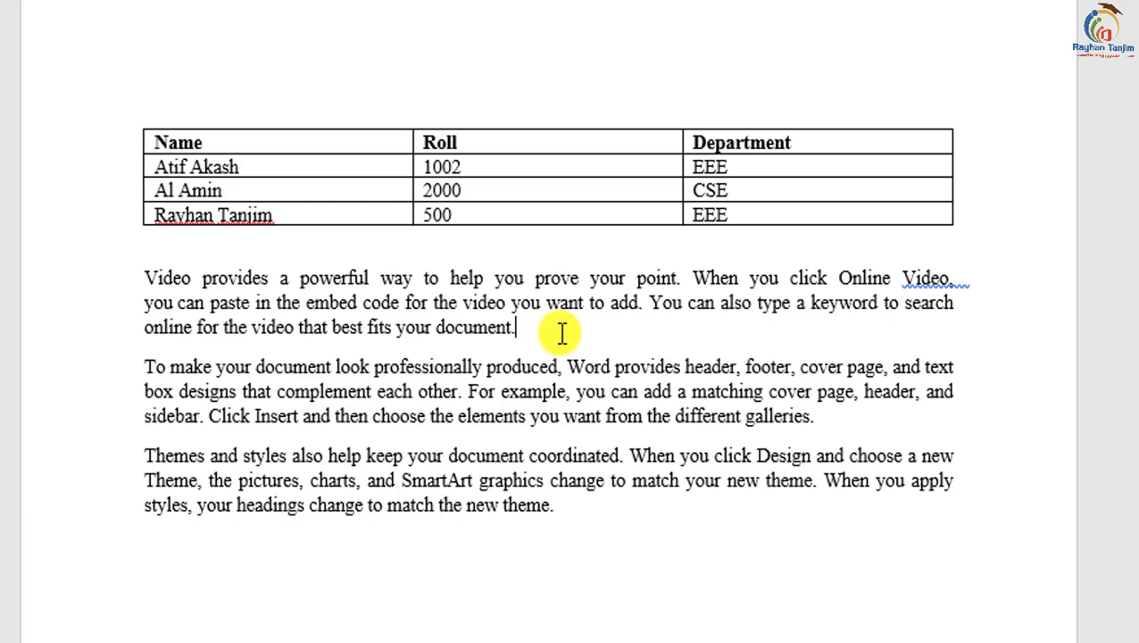
key(Return)
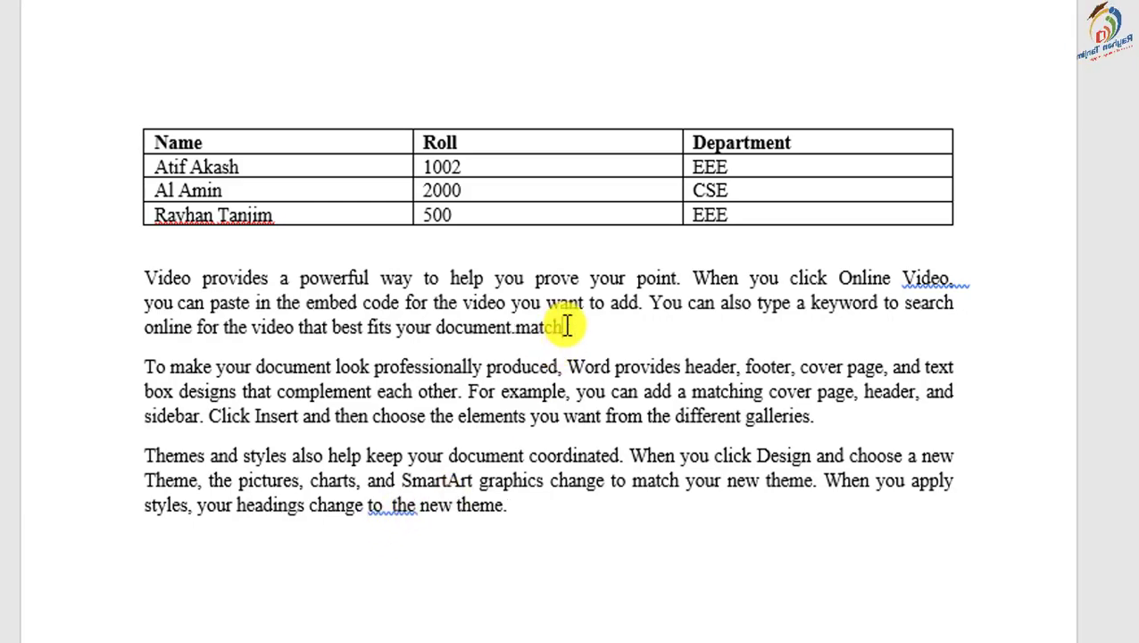